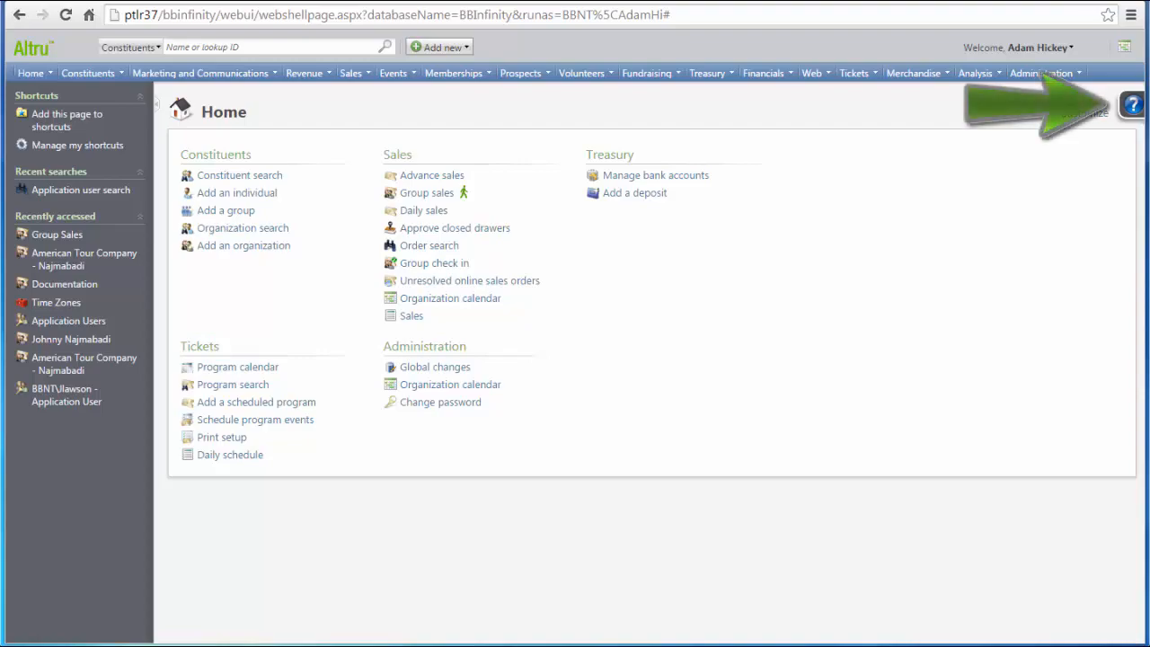
Bring up the walkthrough task list from the help bar
left_click(1131, 105)
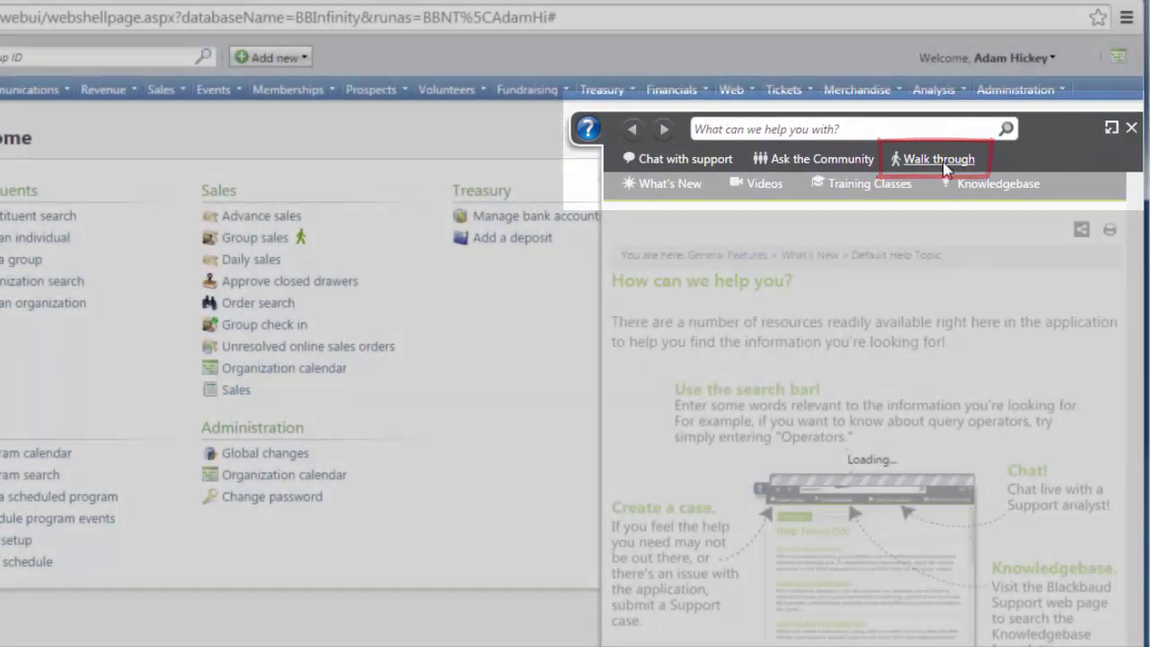
left_click(946, 166)
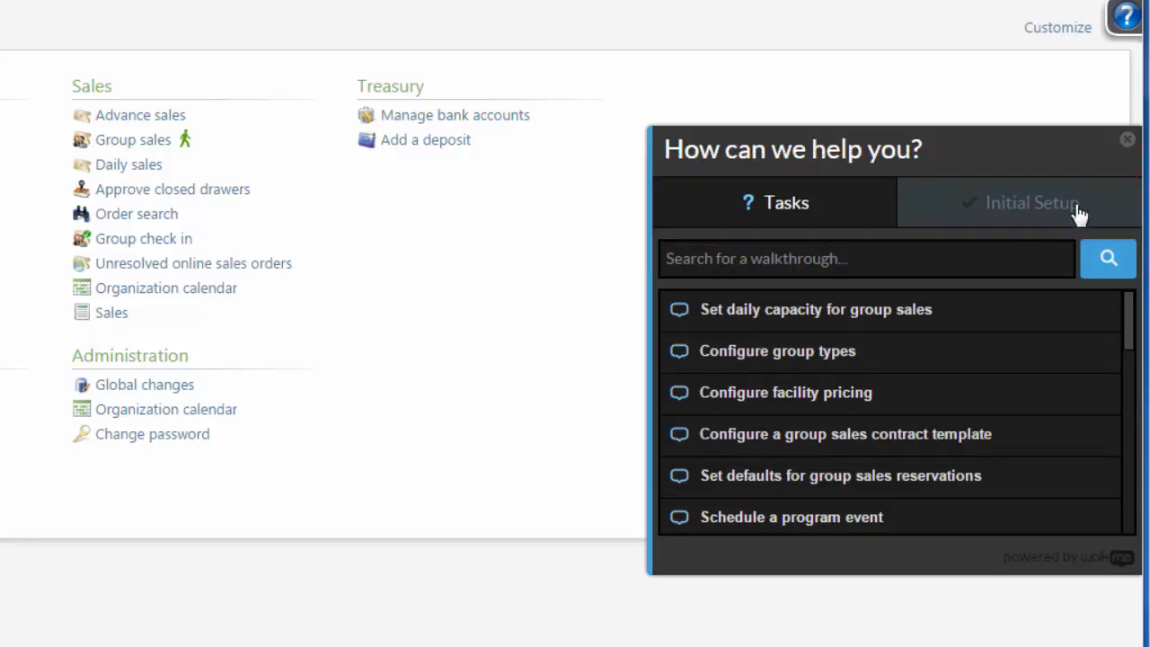
mouse_move(1124, 314)
left_mouse_down()
mouse_move(1132, 389)
mouse_move(1130, 301)
left_mouse_up()
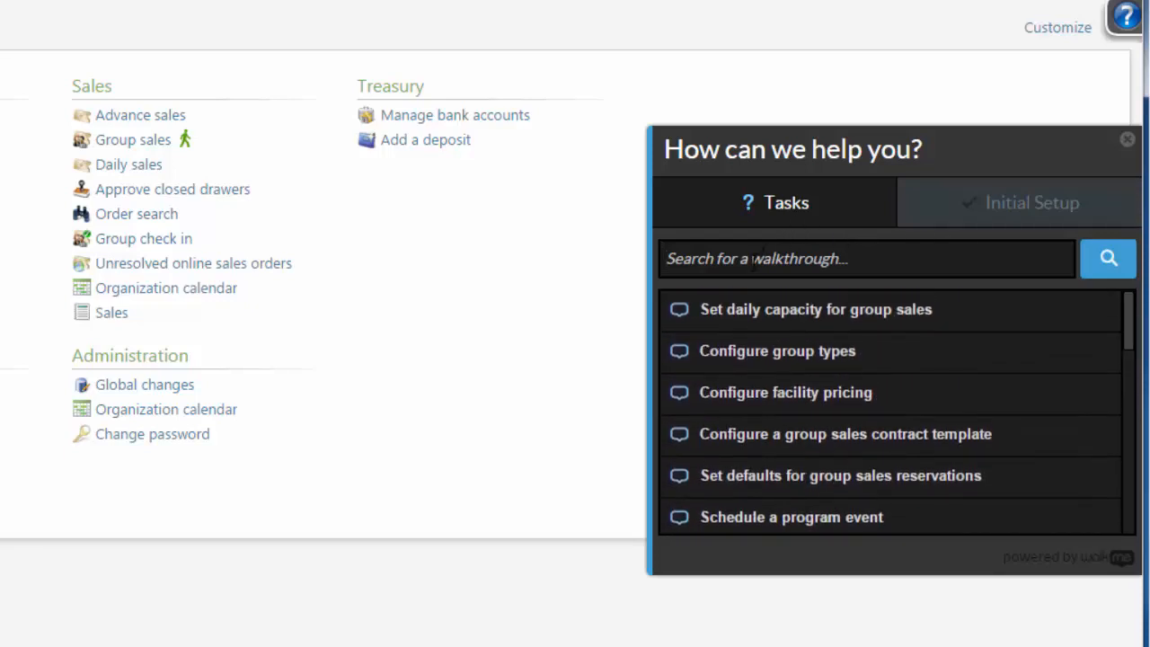
type("c")
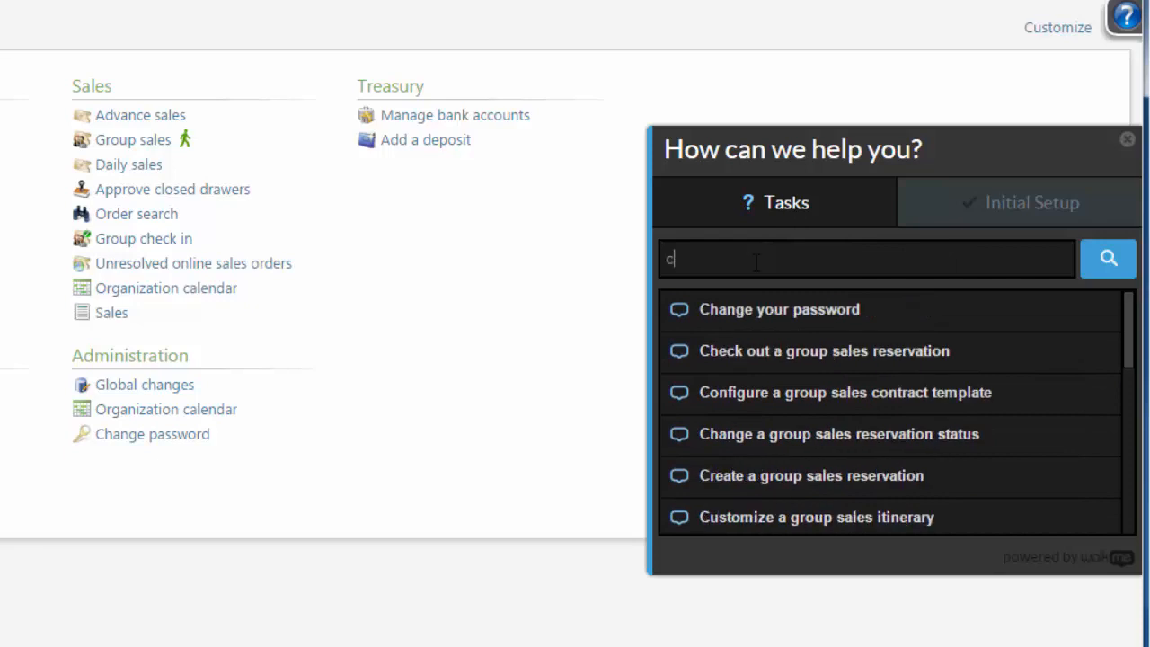
type("reate a g")
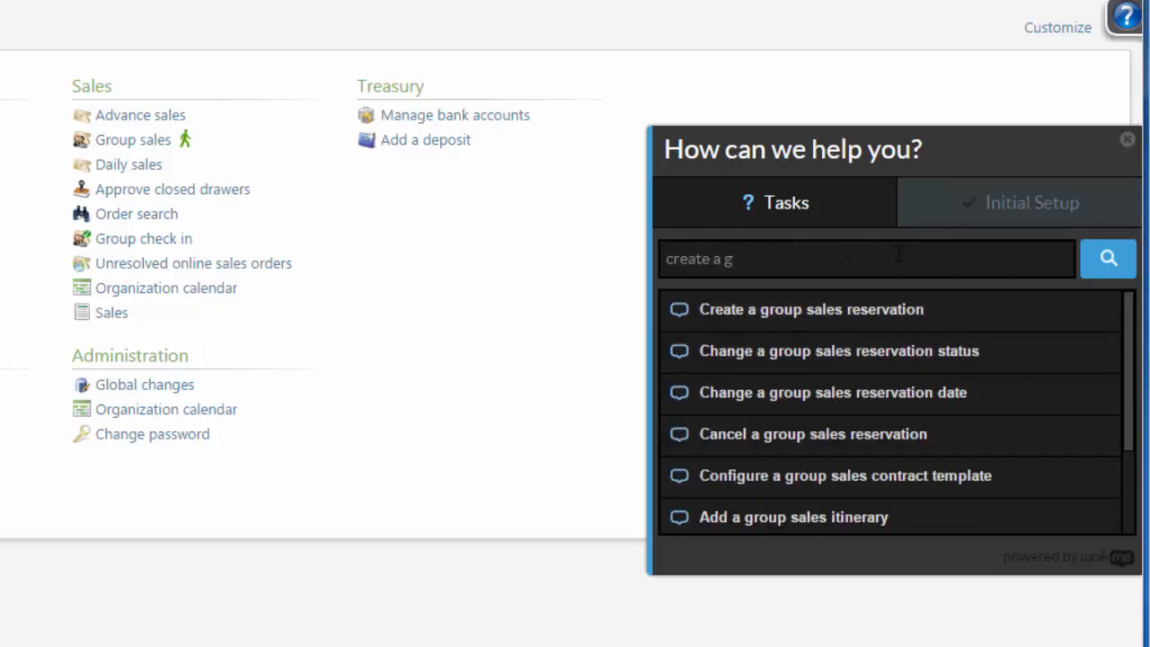
View the Initial Setup checklist showing 0% completed
left_click(996, 216)
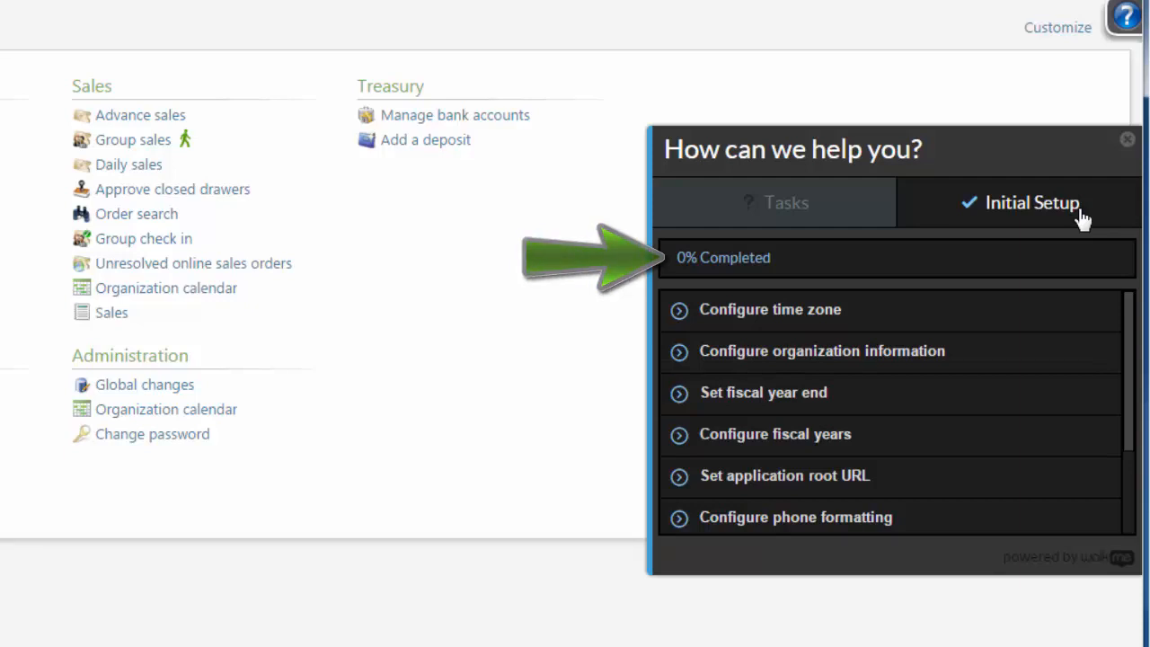
Start the 'Add a contract to a group sales reservation' walkthrough from the Tasks list
left_click(803, 206)
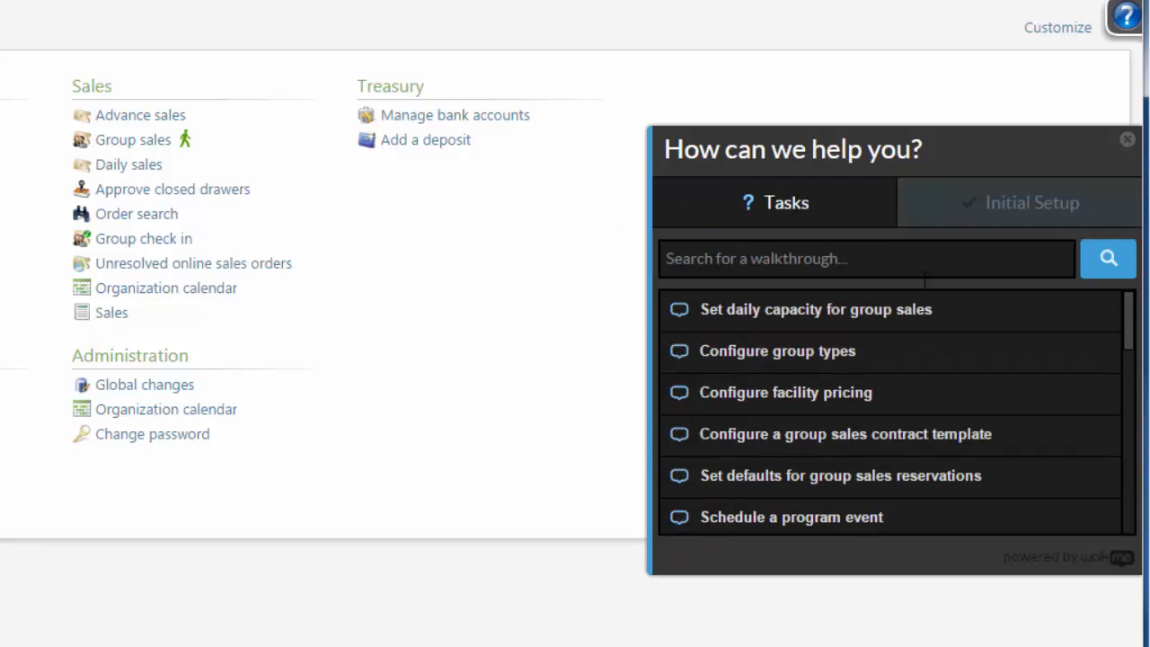
left_click_drag(1133, 338, 1122, 436)
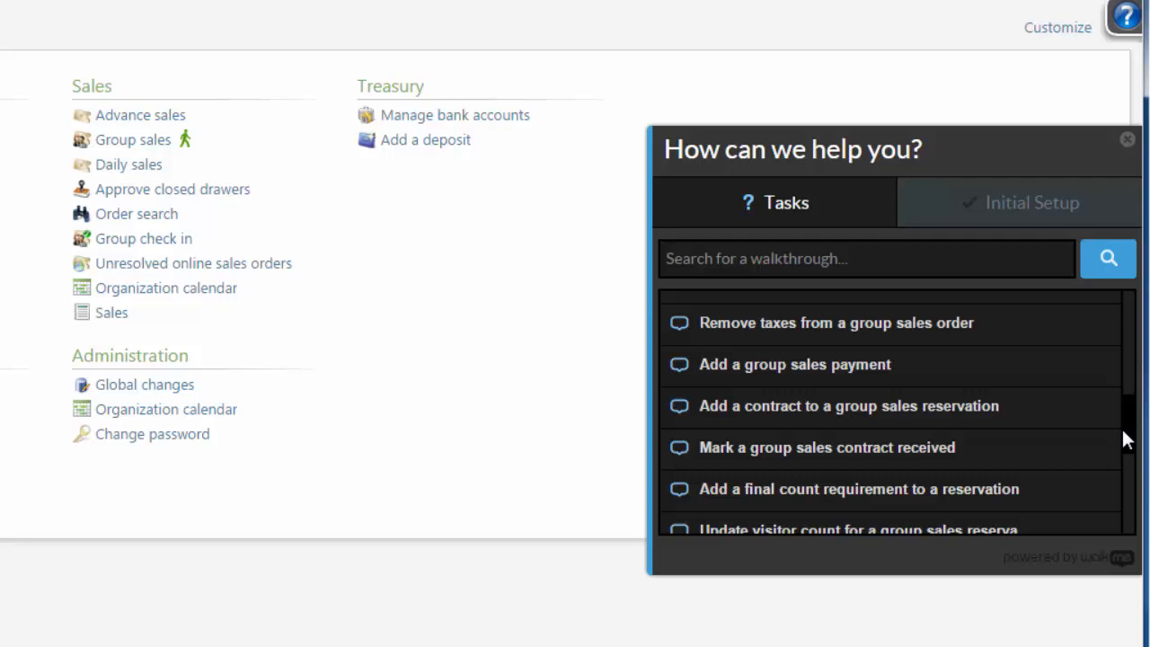
left_click(912, 413)
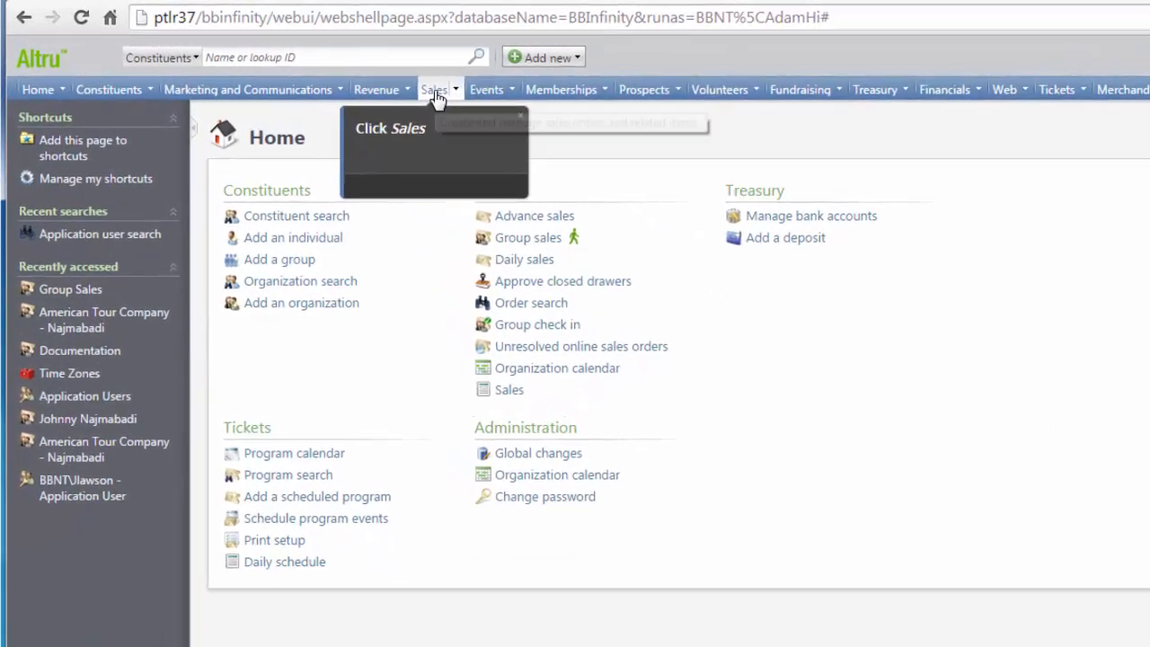
Reach the American Tour Company reservation via Sales > Group sales and expand its Contract row
left_click(435, 90)
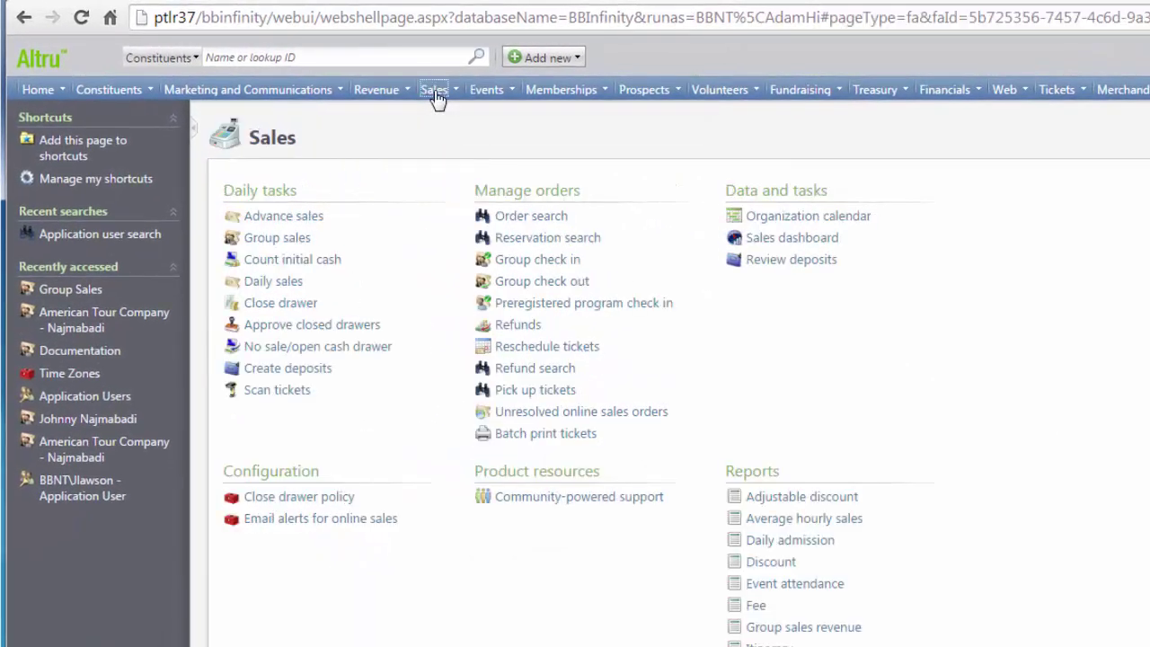
left_click(286, 237)
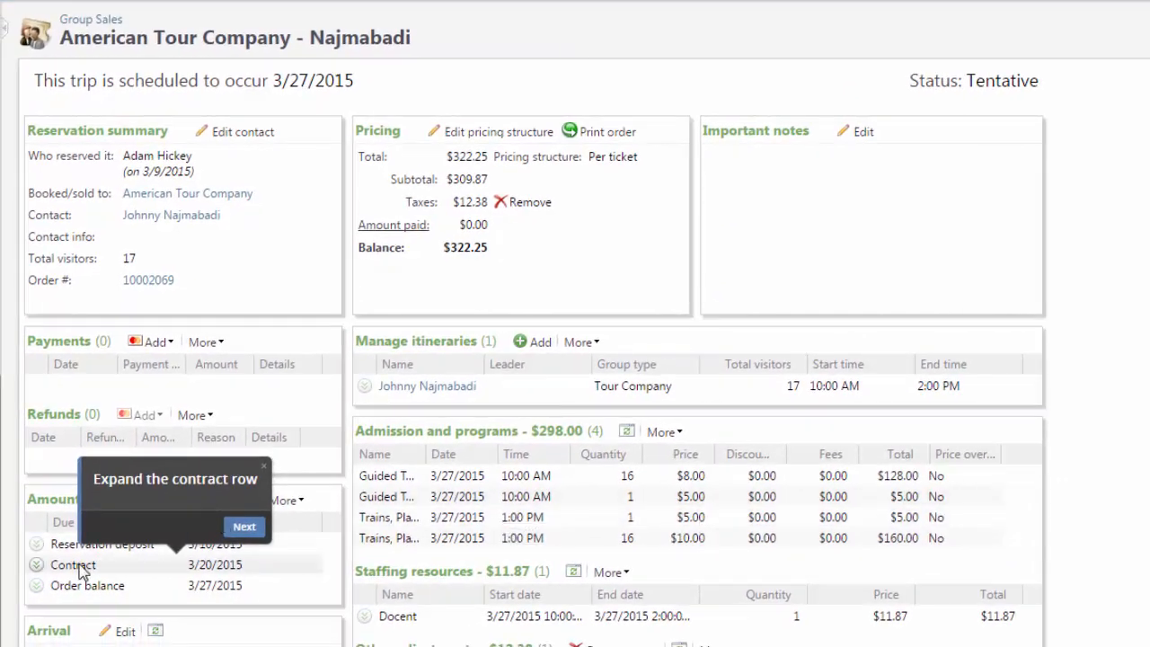
left_click(79, 567)
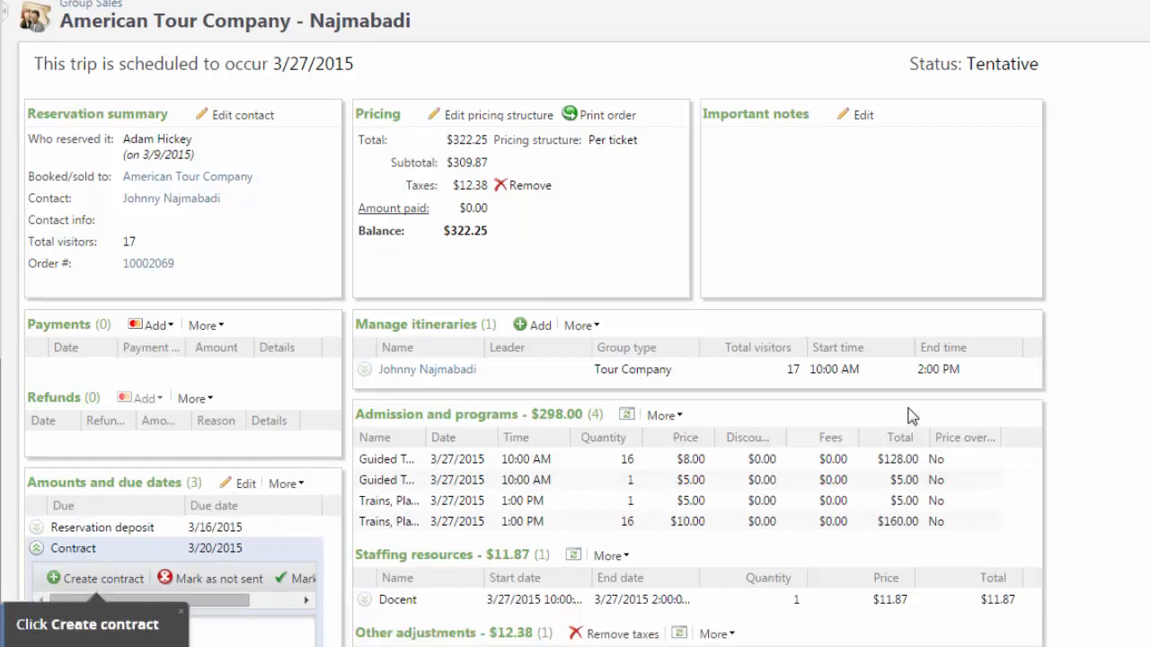
scroll(481, 366, "down", 3)
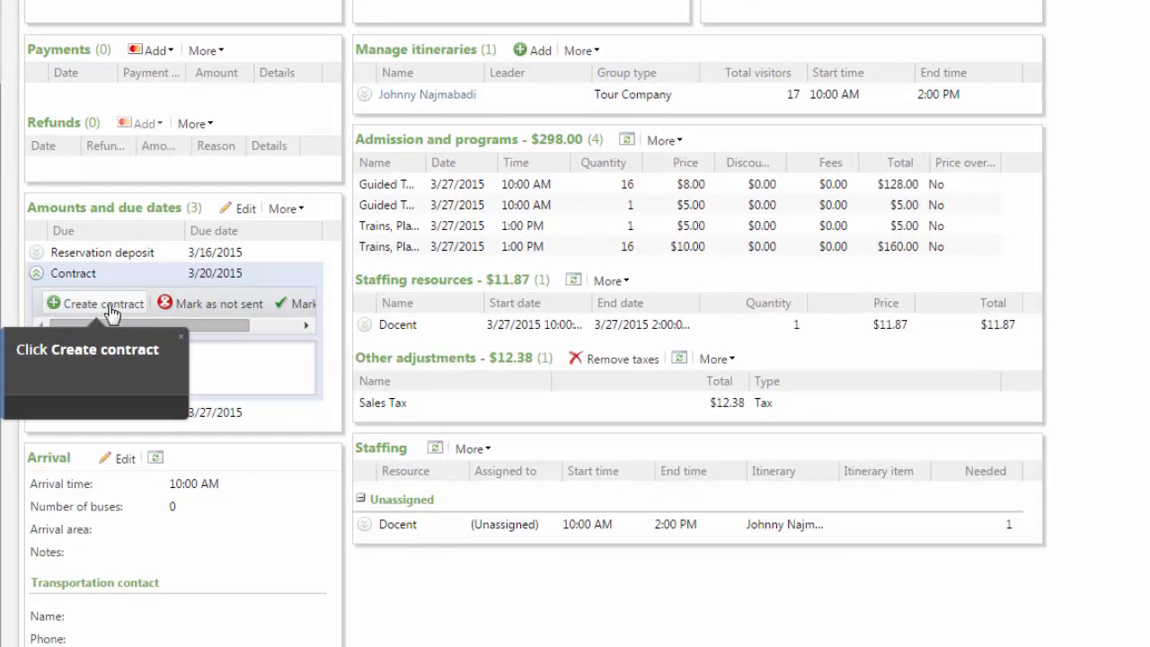
Create a contract using the group sales contract-with-itinerary template
left_click(110, 306)
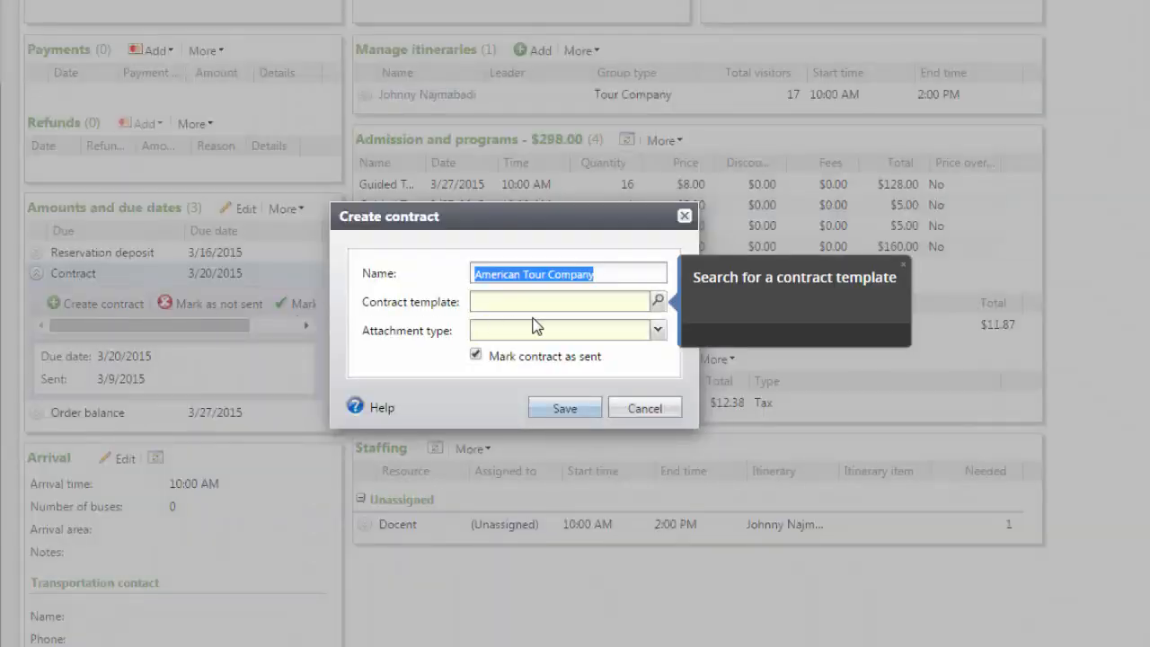
left_click(659, 302)
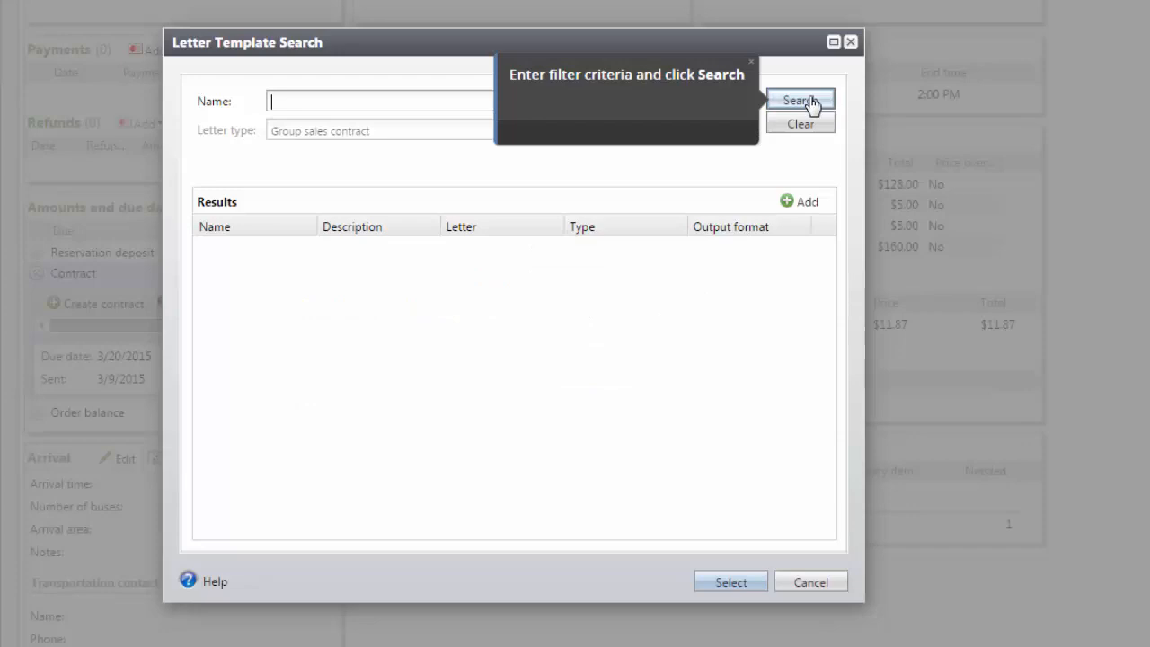
left_click(812, 103)
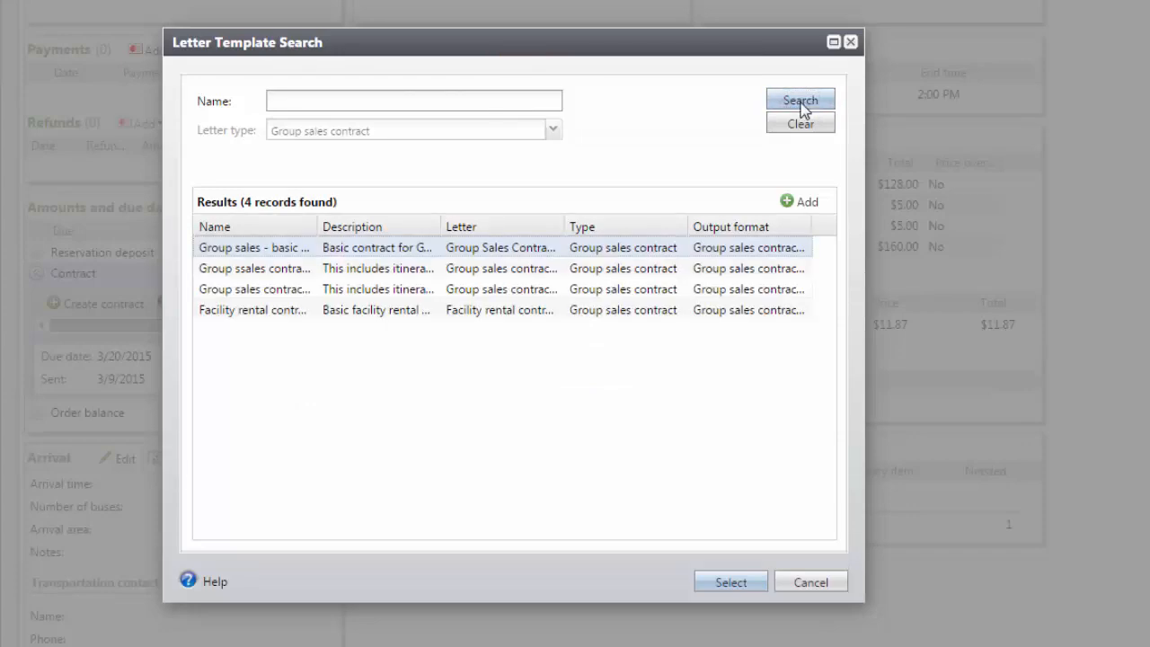
double_click(244, 293)
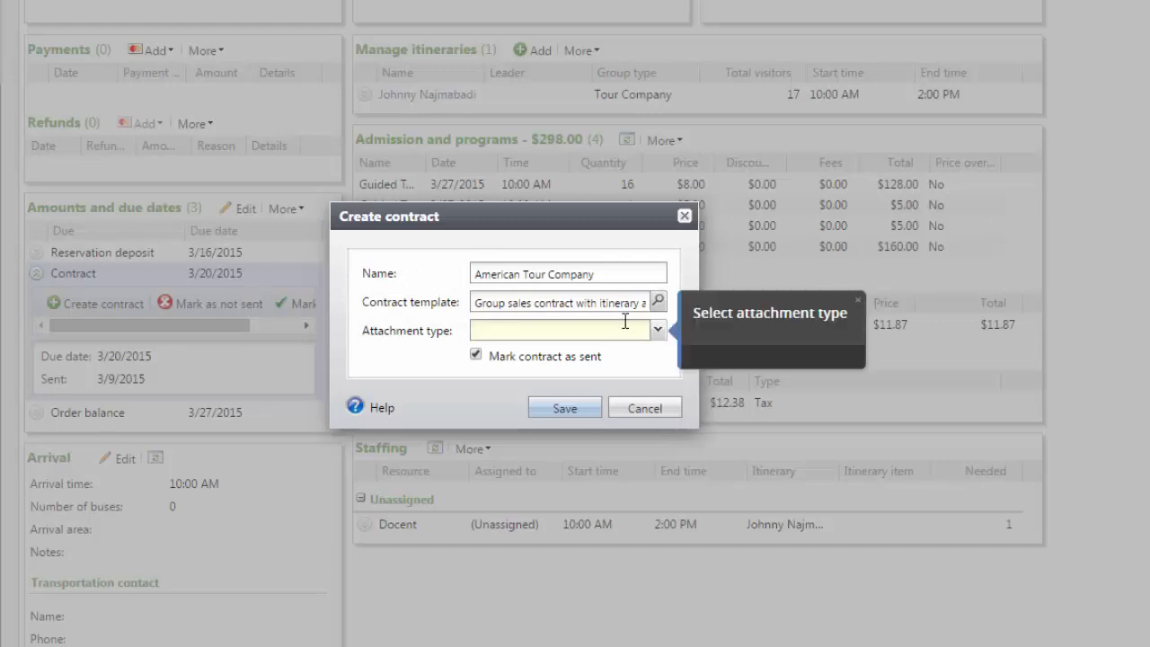
Set the attachment type to Attachment and save the contract
left_click(657, 331)
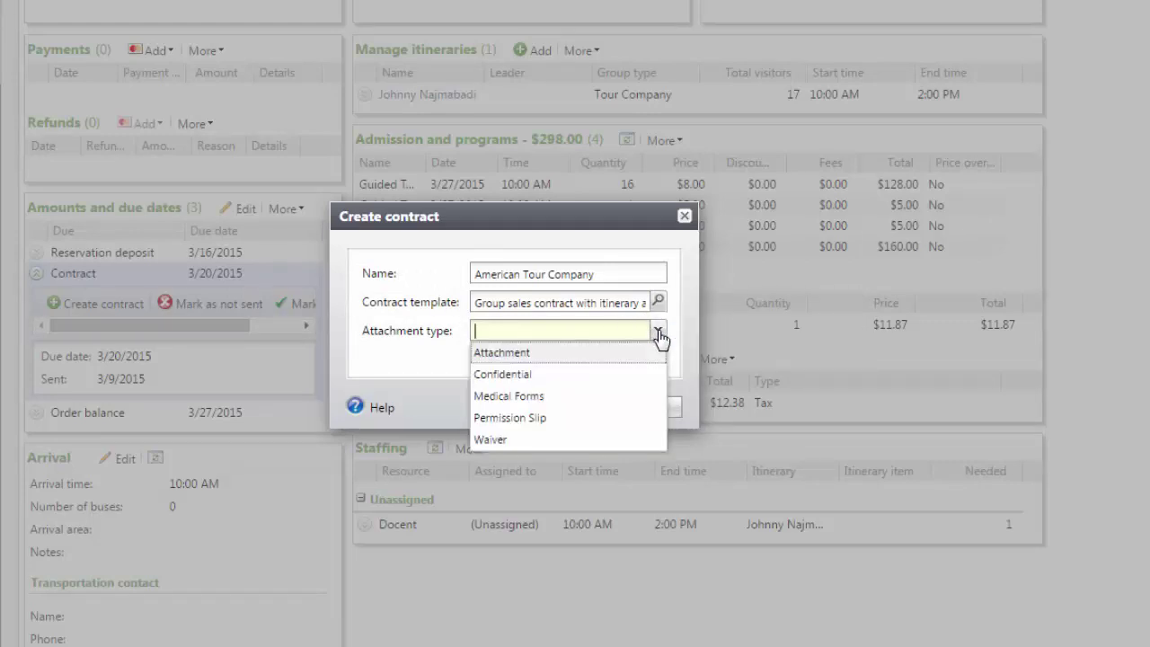
left_click(548, 353)
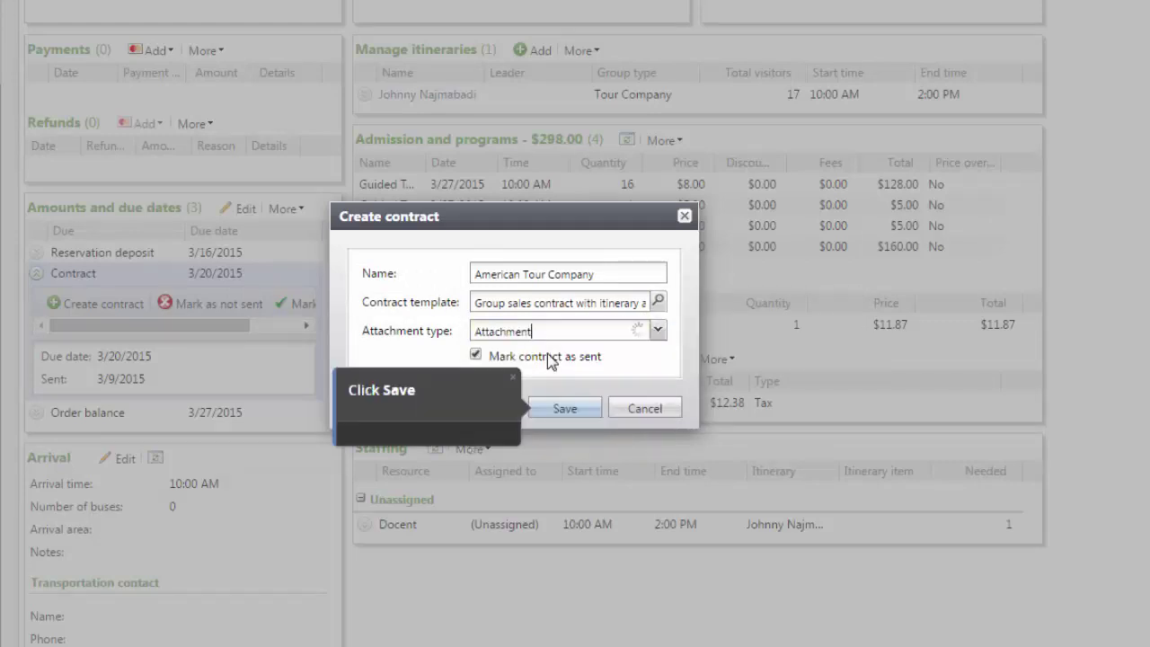
left_click(566, 409)
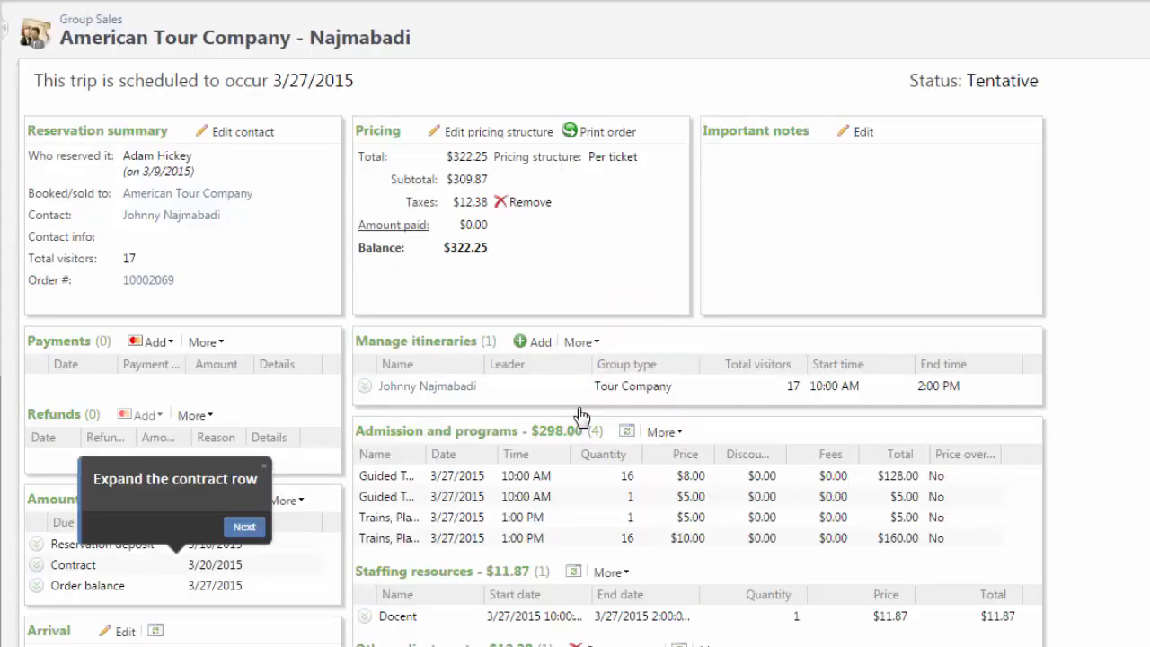
Expand the Contract row to see American Tour Company Contract.docx and finish the walkthrough
left_click(82, 570)
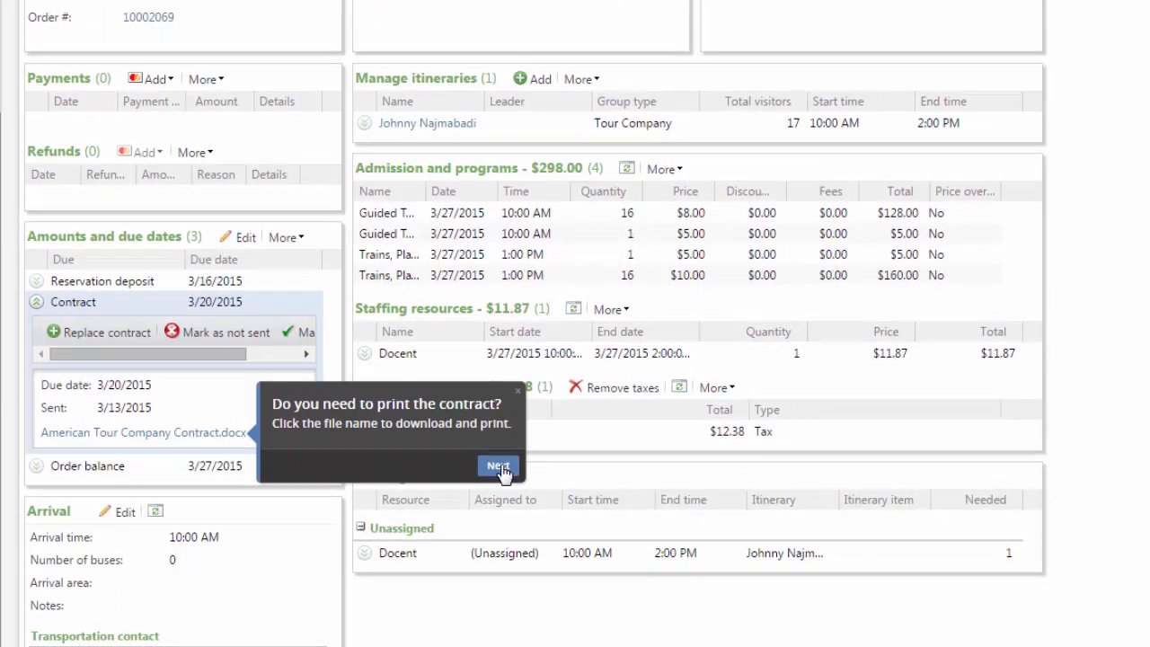
left_click(500, 467)
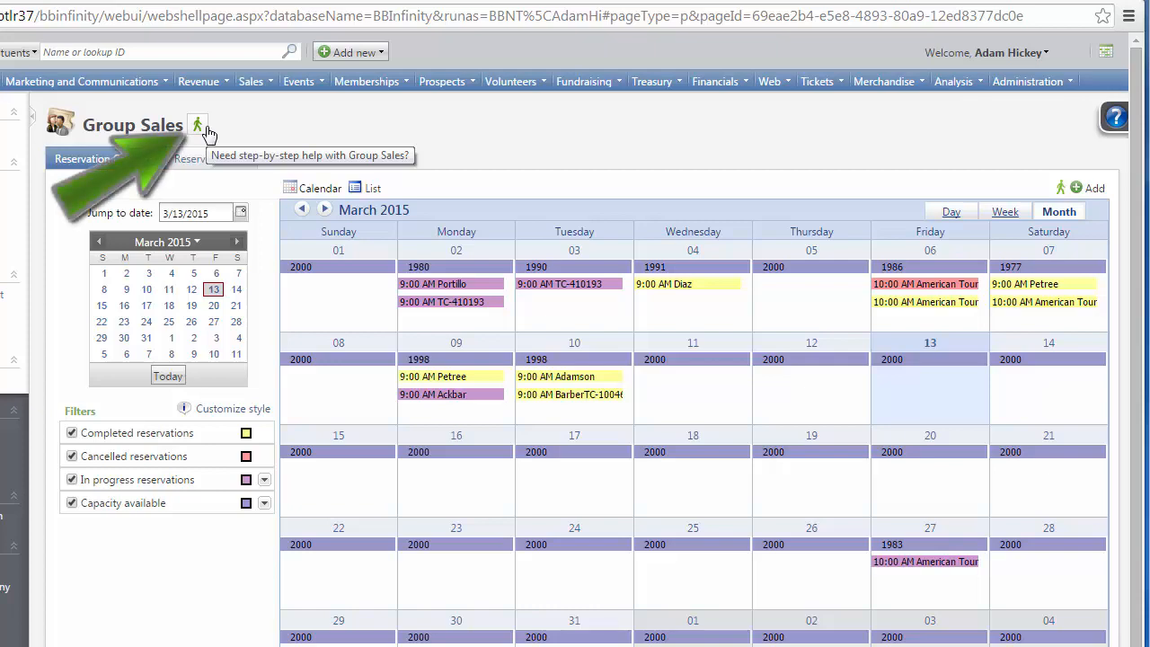
View and dismiss the Group Sales page help from its walkthrough icon
left_click(198, 126)
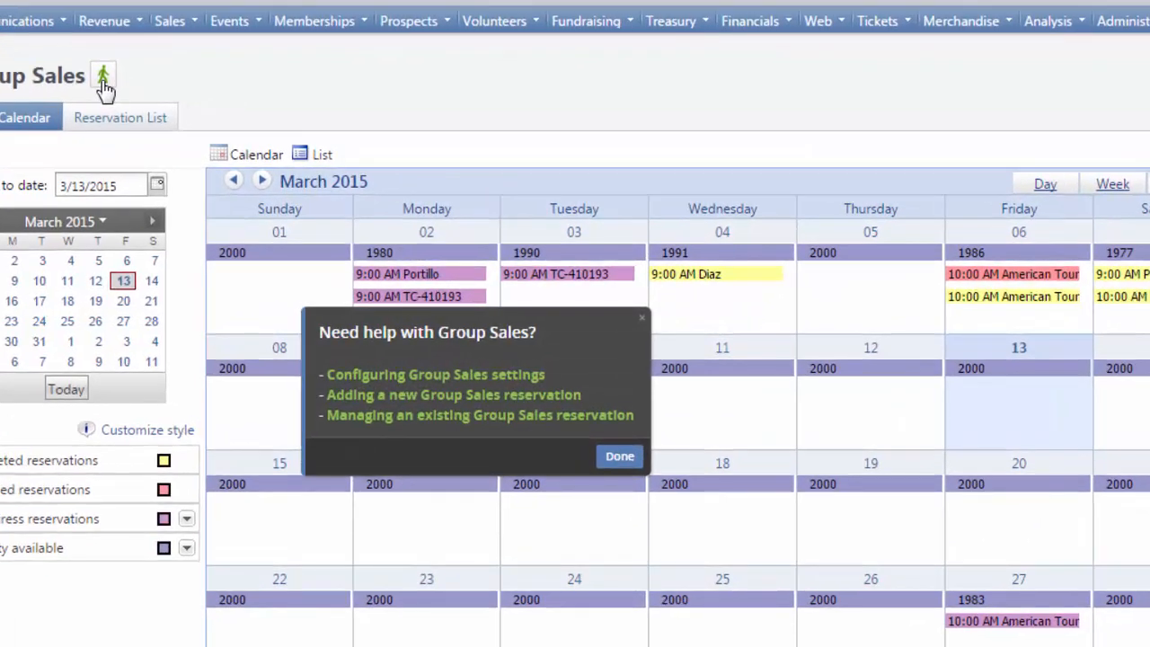
left_click(619, 458)
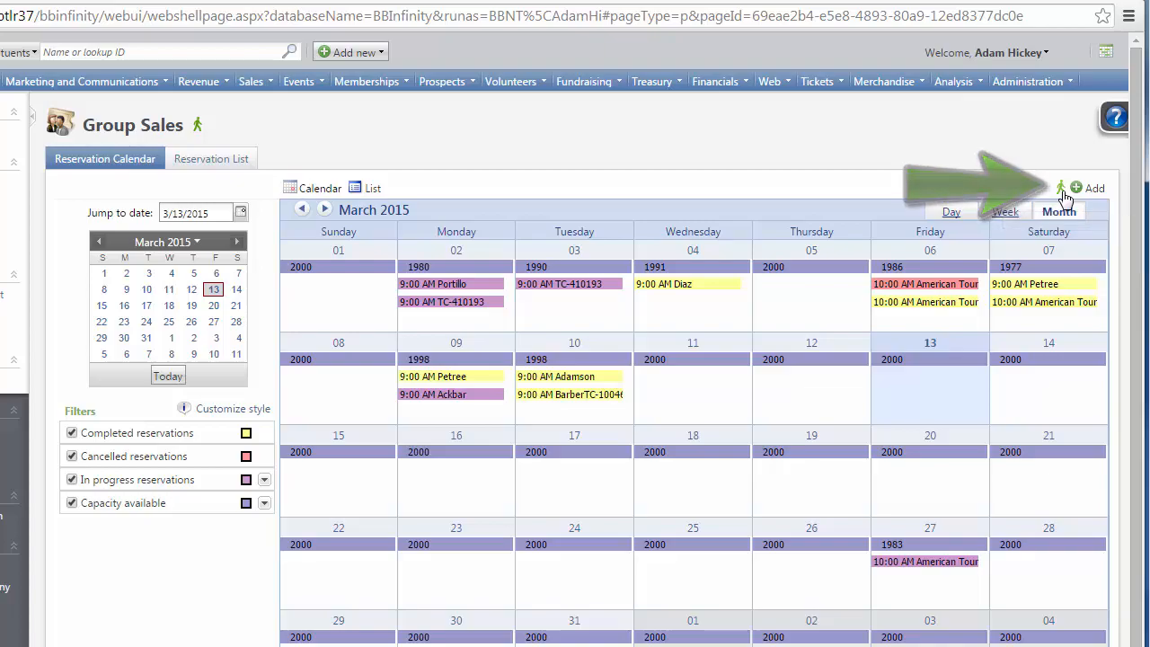
Launch the guided walkthrough for adding a reservation and continue to its first step
left_click(1062, 190)
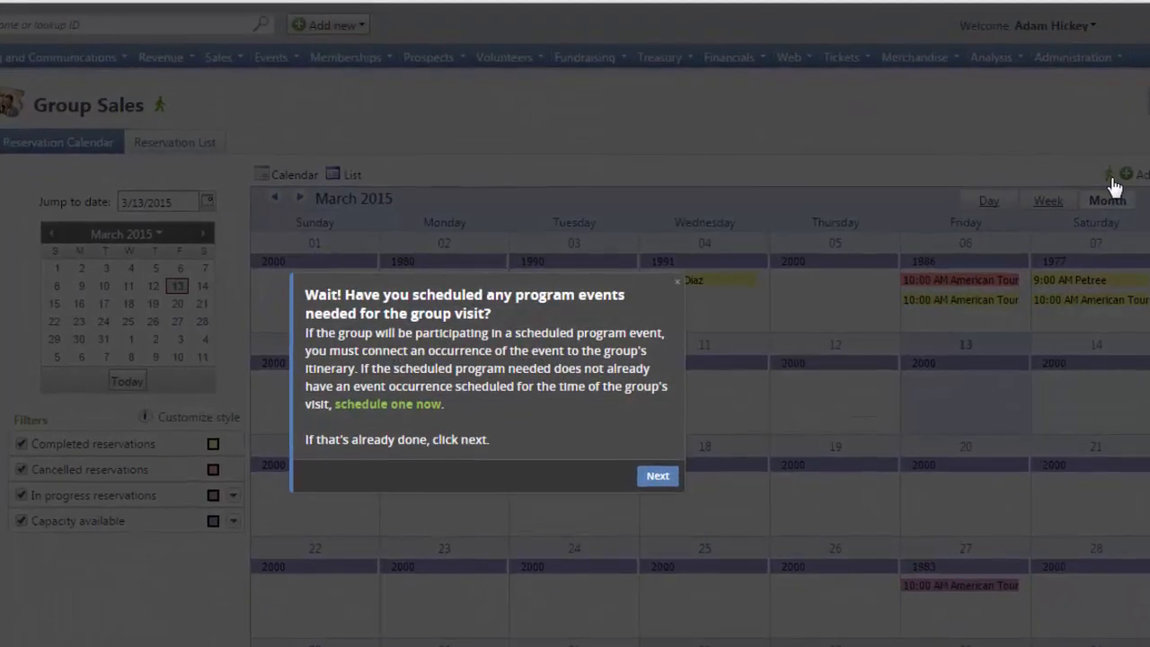
left_click(657, 477)
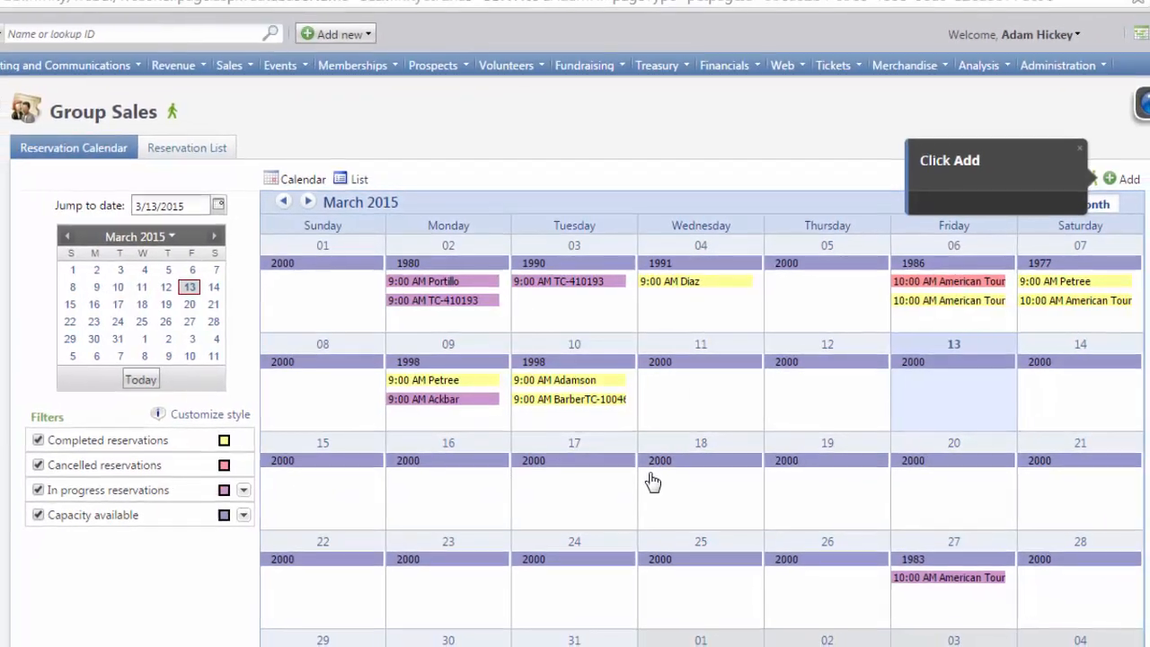